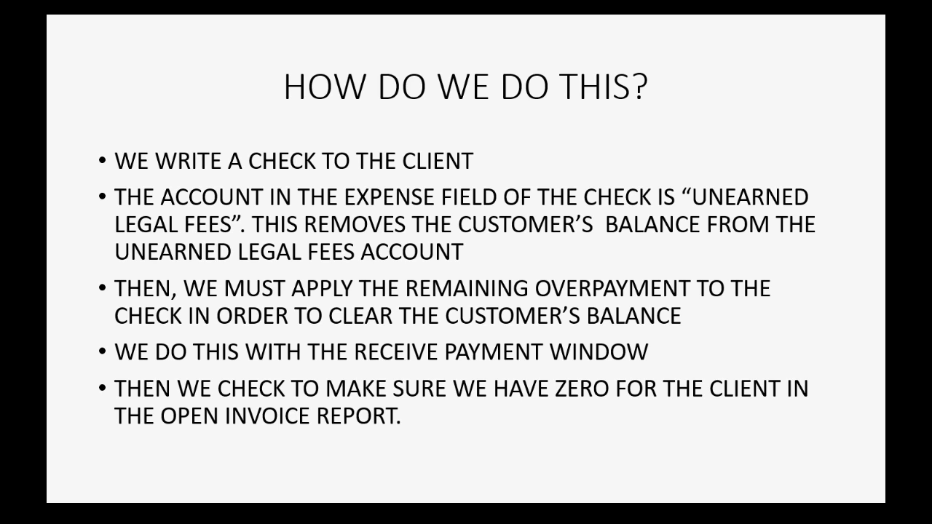
{"action": "key", "text": "Right"}
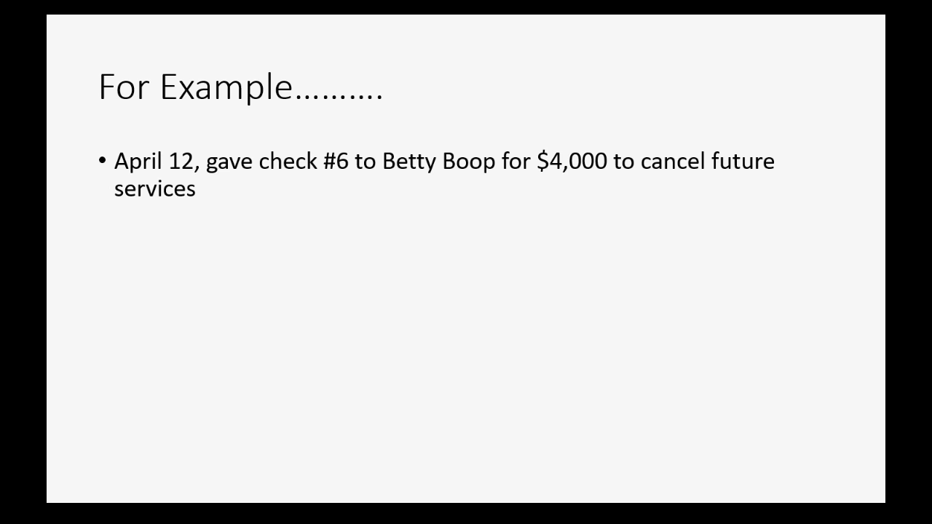
Step: Advance the slideshow to the 'For Example' slide, leaving its next bullet hidden
{"action": "key", "text": "Right"}
{"action": "key", "text": "Left"}
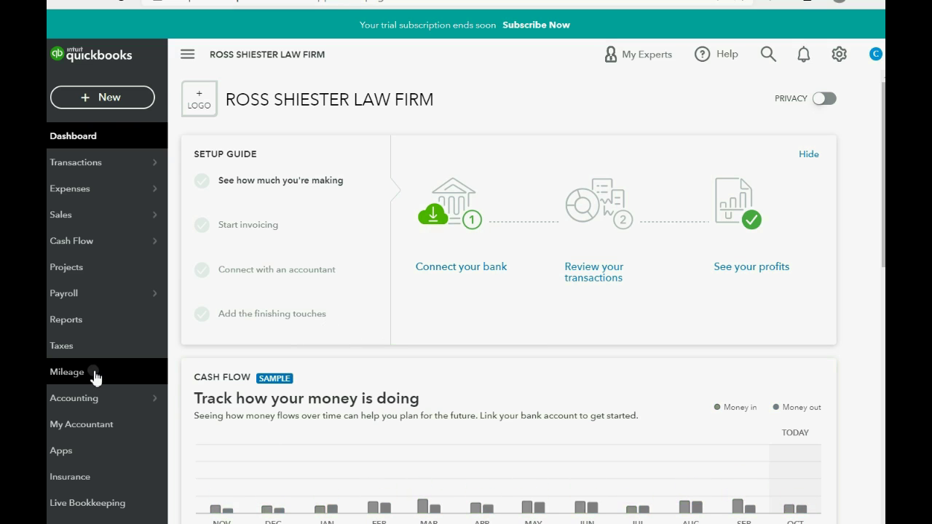
Step: Open the Open Invoices report and review the client's -4,000.00 payment and -3,700.00 total
{"action": "left_click", "coordinate": [92, 326]}
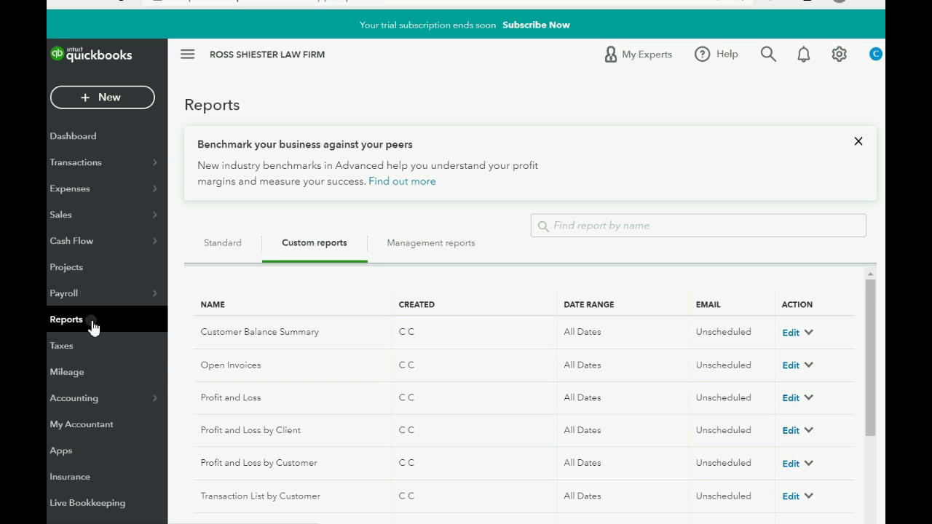
{"action": "left_click", "coordinate": [230, 365]}
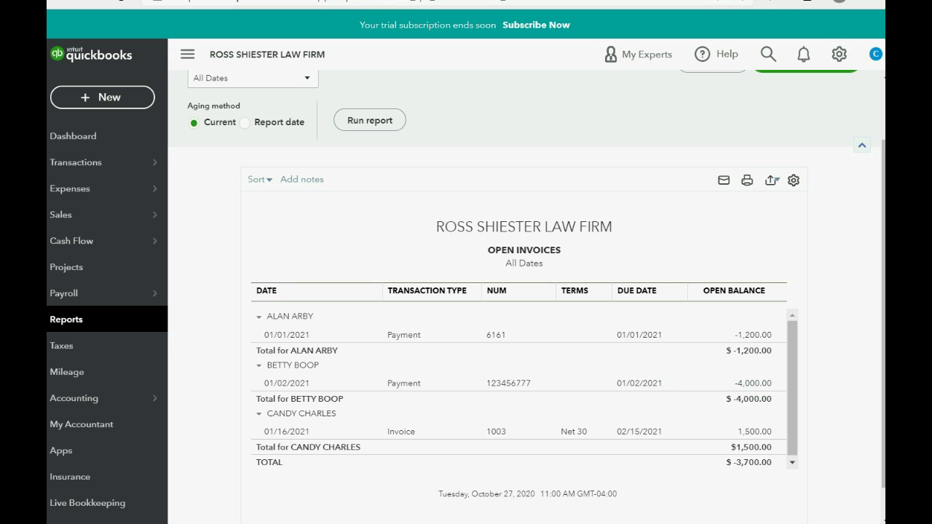
{"action": "key", "text": "alt+Tab"}
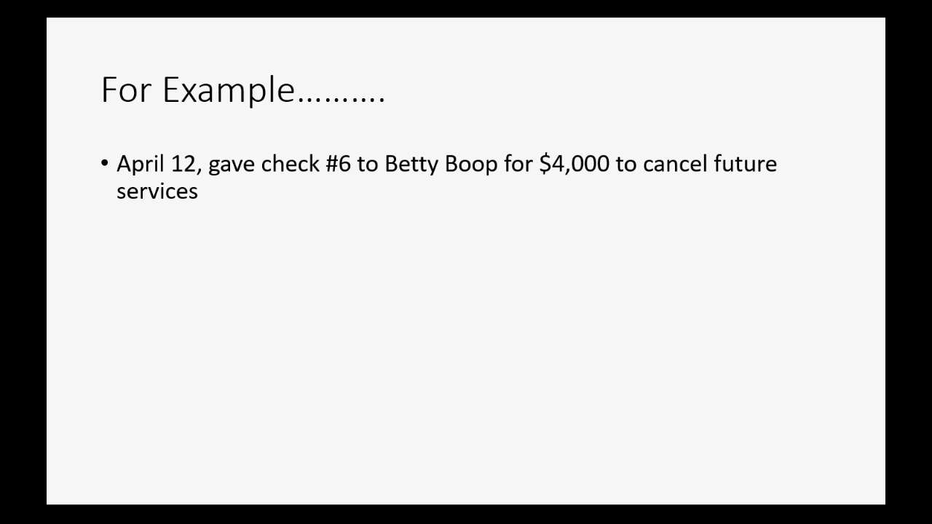
Step: Reveal the bullets for Cash In Bank at $18,305, Unearned legal fees at $300, and writing the check first
{"action": "key", "text": "Right"}
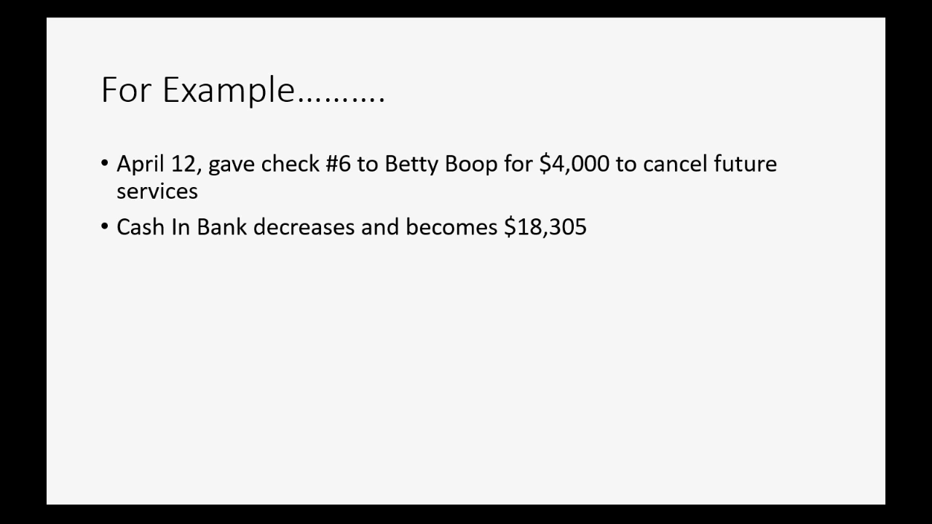
{"action": "key", "text": "Right"}
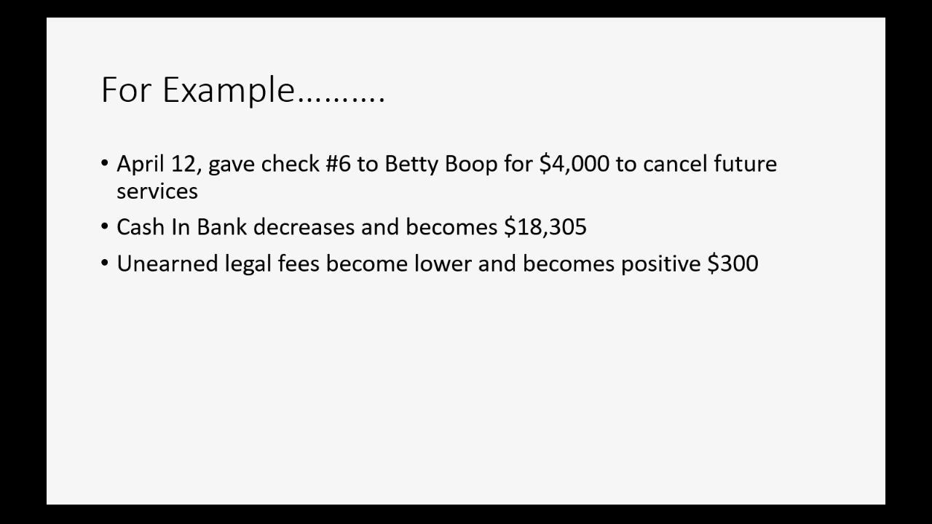
{"action": "key", "text": "Right"}
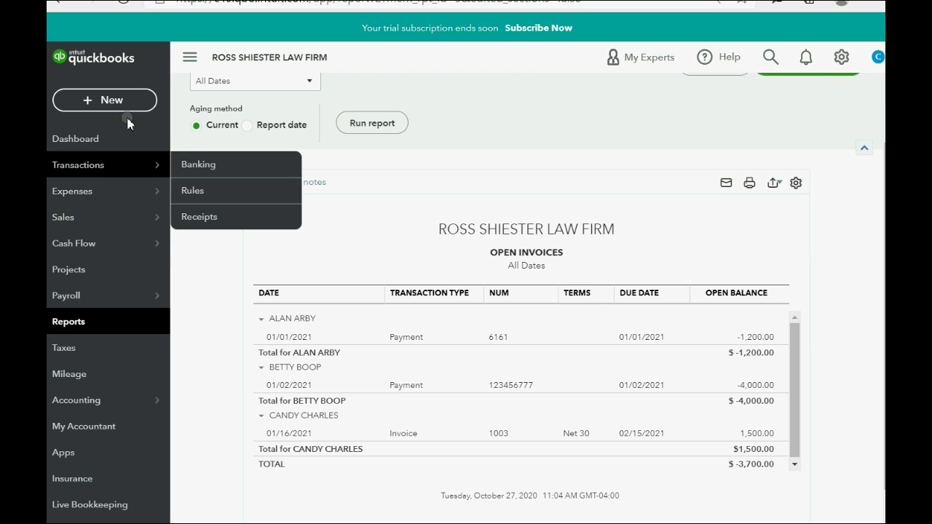
Step: Start a new check with a payment date of 04/12/2021
{"action": "left_click", "coordinate": [127, 100]}
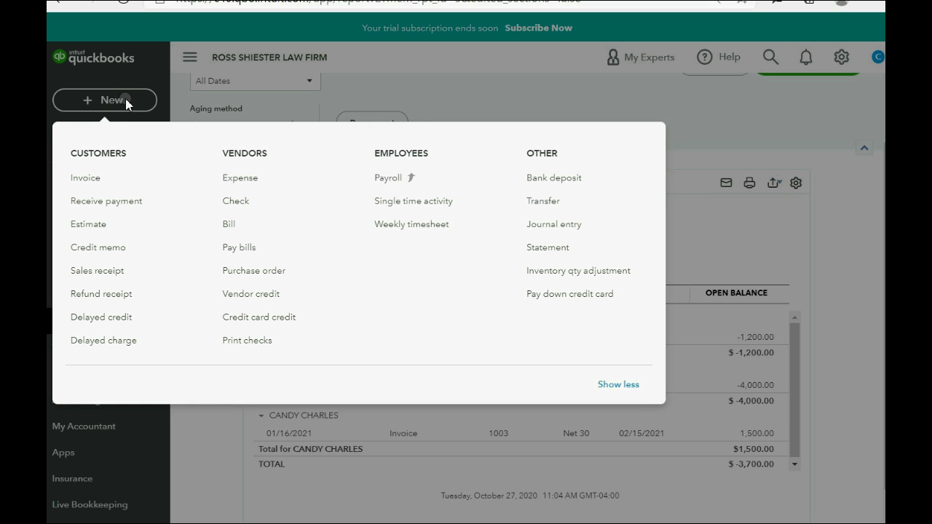
{"action": "left_click", "coordinate": [242, 204]}
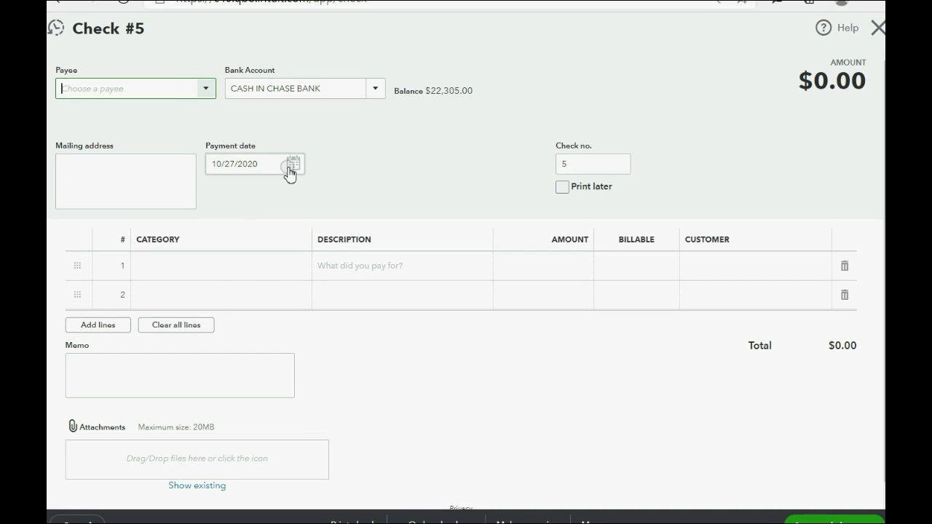
{"action": "left_click", "coordinate": [292, 165]}
{"action": "left_click", "coordinate": [329, 195]}
{"action": "left_click", "coordinate": [329, 195]}
{"action": "left_click", "coordinate": [329, 196]}
{"action": "left_click", "coordinate": [328, 196]}
{"action": "left_click", "coordinate": [329, 196]}
{"action": "left_click", "coordinate": [329, 196]}
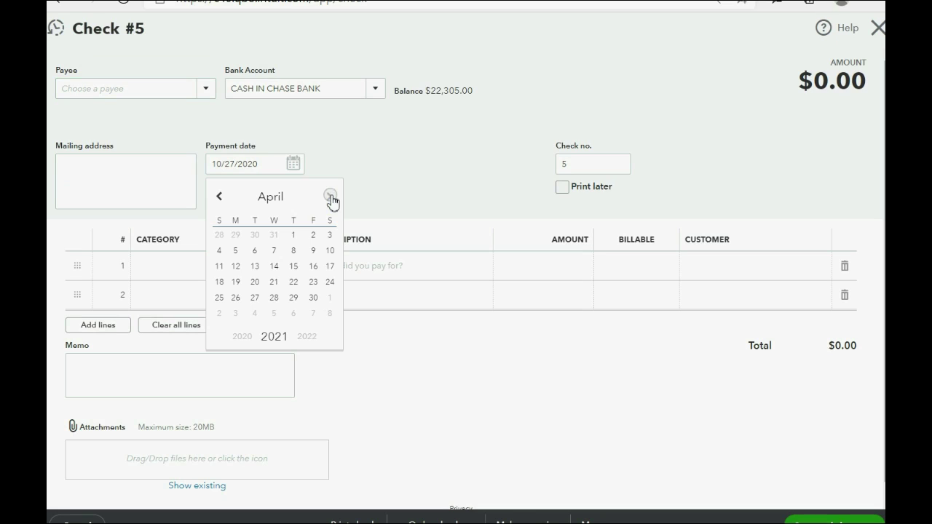
{"action": "left_click", "coordinate": [238, 266]}
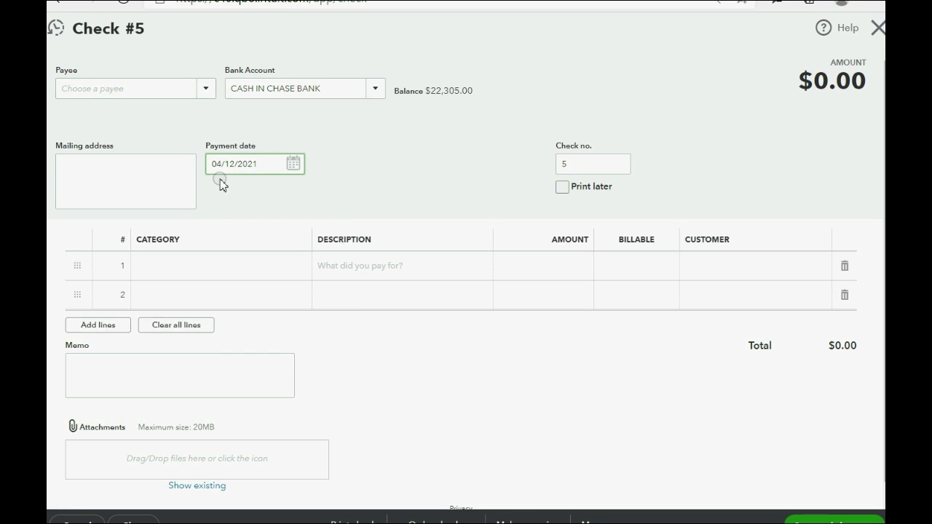
Step: Make the check payable to the overpaid client from CASH IN CHASE BANK, numbered 6
{"action": "left_click", "coordinate": [204, 89]}
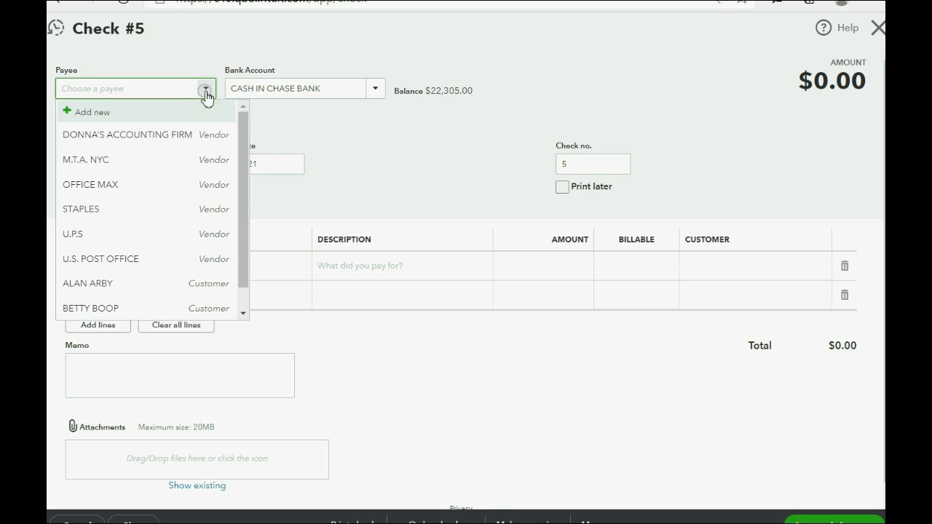
{"action": "left_click", "coordinate": [129, 308]}
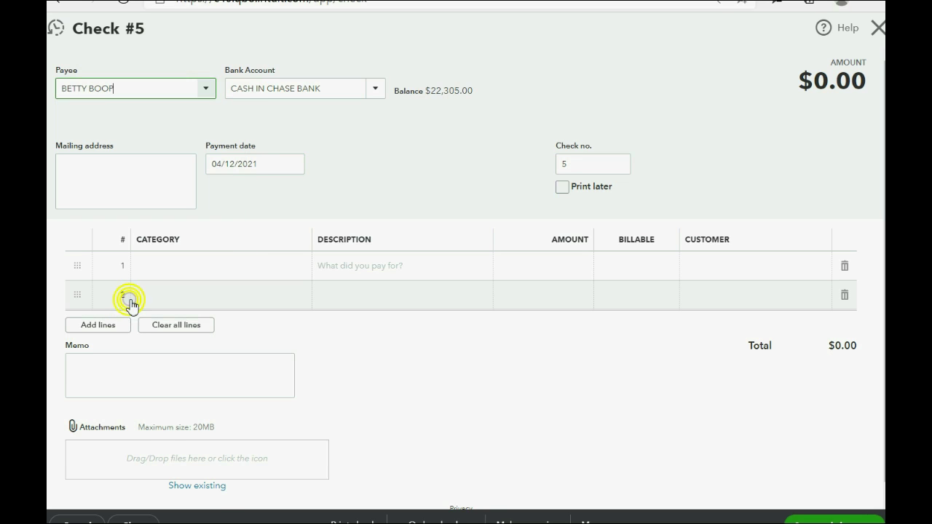
{"action": "left_click", "coordinate": [372, 94]}
{"action": "left_click", "coordinate": [333, 158]}
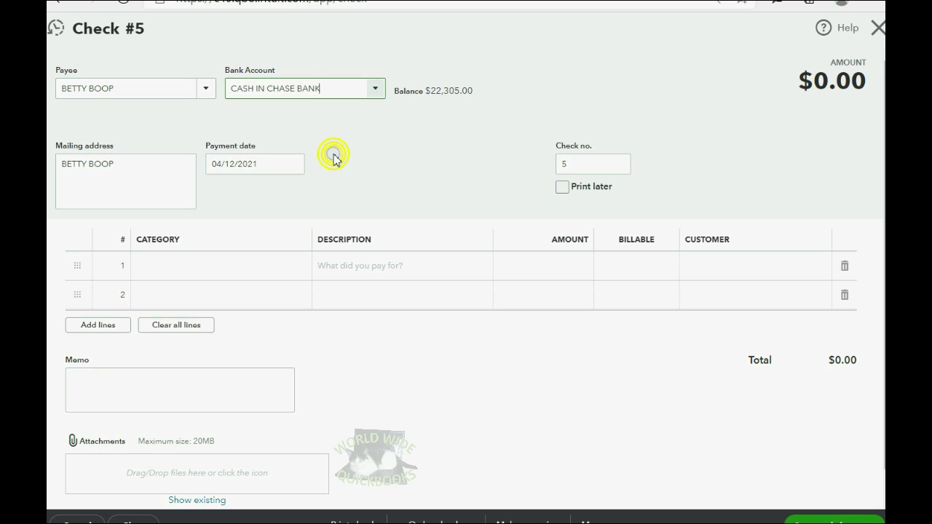
{"action": "left_click", "coordinate": [566, 166]}
{"action": "type", "text": "6"}
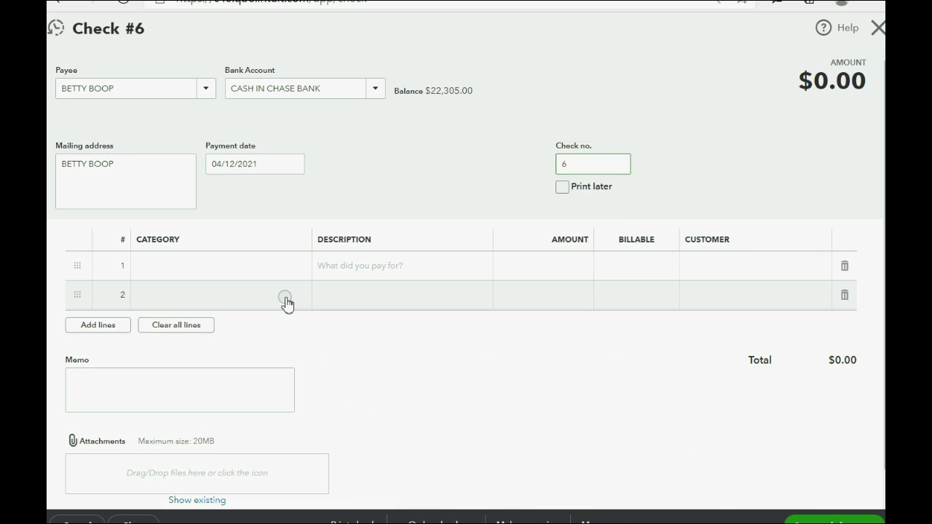
Step: Charge check line 1 to UNEARNED LEGAL FEES for 4,000, billable to the overpaid client
{"action": "left_click", "coordinate": [284, 271]}
{"action": "left_click", "coordinate": [297, 268]}
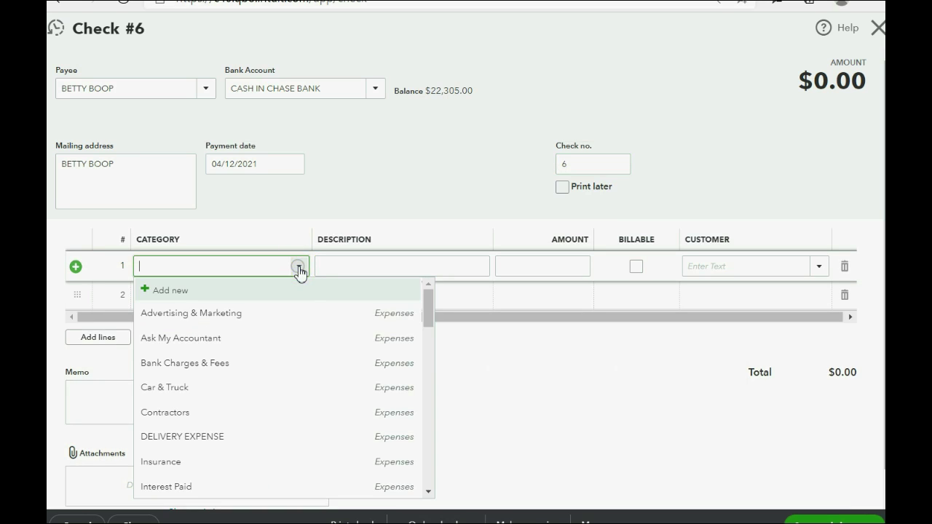
{"action": "scroll", "coordinate": [305, 315], "scroll_direction": "down", "scroll_amount": 5}
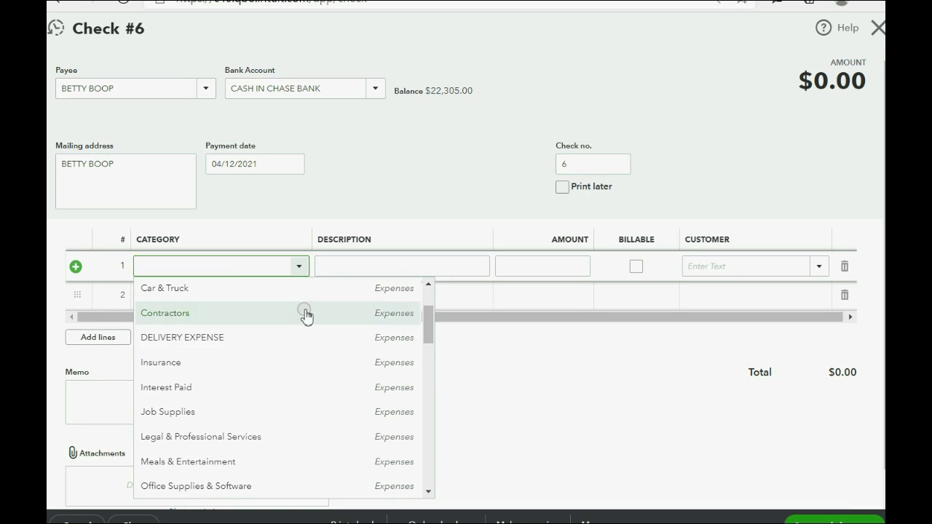
{"action": "scroll", "coordinate": [305, 315], "scroll_direction": "down", "scroll_amount": 2}
{"action": "scroll", "coordinate": [305, 317], "scroll_direction": "up", "scroll_amount": 6}
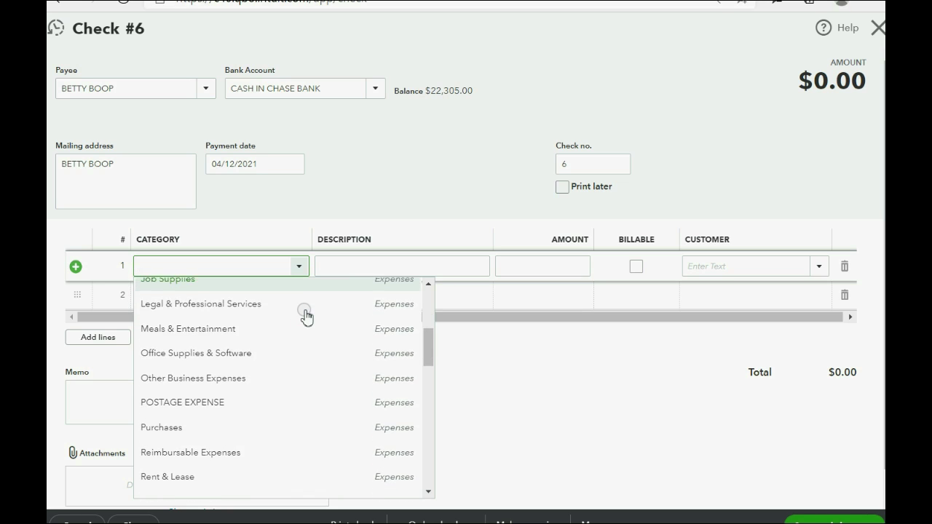
{"action": "scroll", "coordinate": [306, 318], "scroll_direction": "down", "scroll_amount": 15}
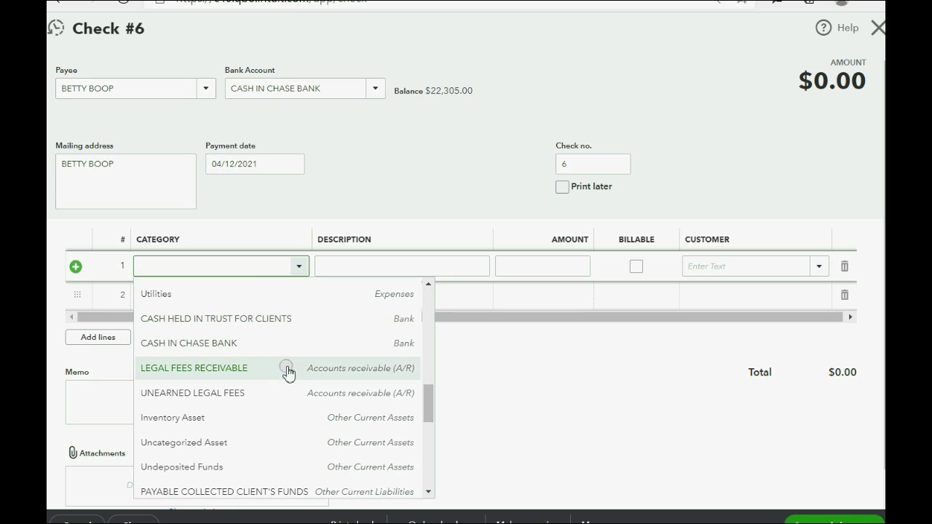
{"action": "left_click", "coordinate": [275, 394]}
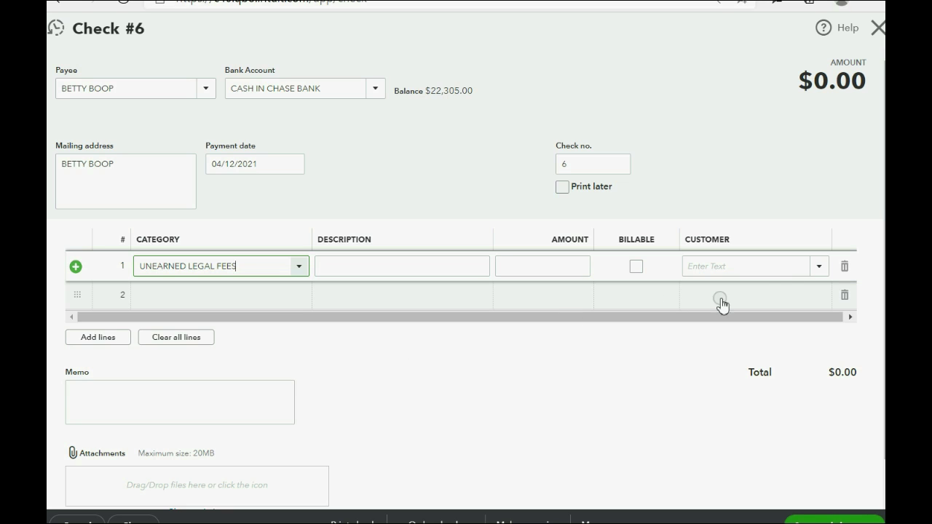
{"action": "left_click", "coordinate": [818, 265]}
{"action": "left_click", "coordinate": [786, 332]}
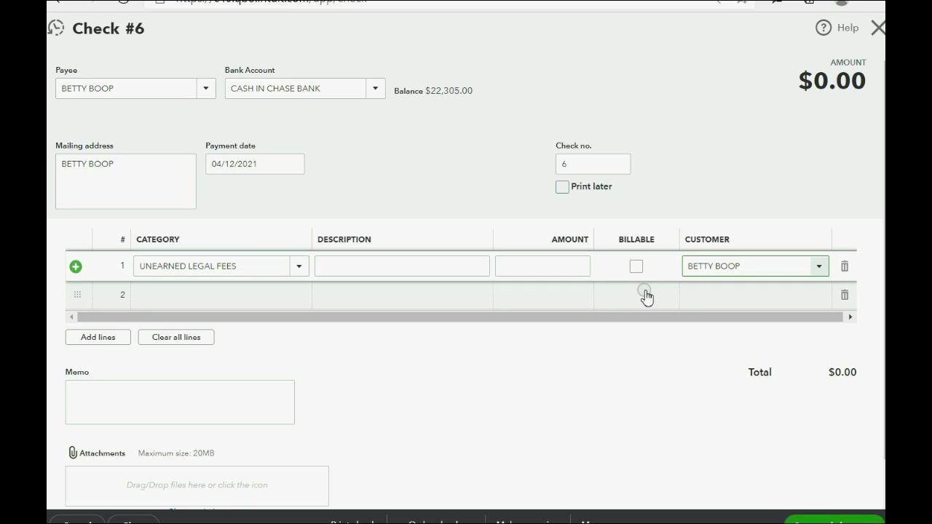
{"action": "left_click", "coordinate": [575, 267]}
{"action": "type", "text": "4000"}
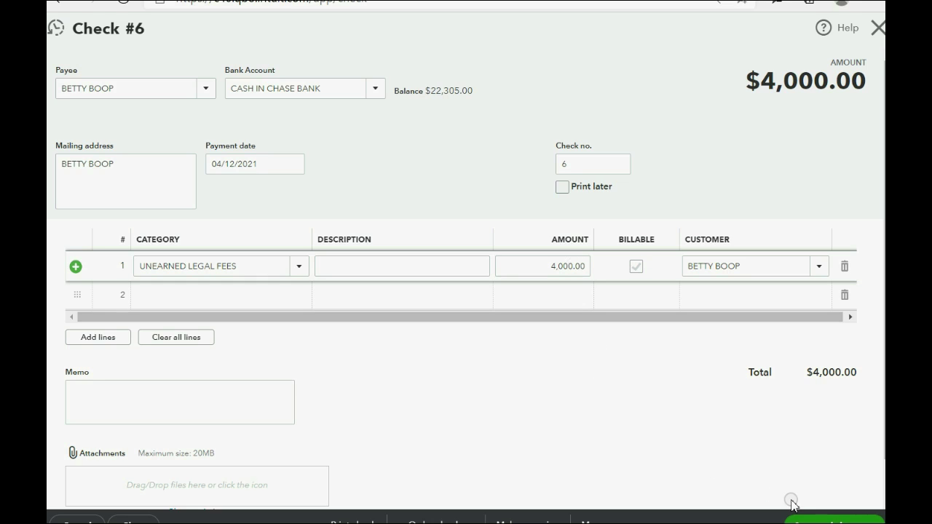
Step: Save and close check #6, then return to the reports list
{"action": "left_click", "coordinate": [812, 519]}
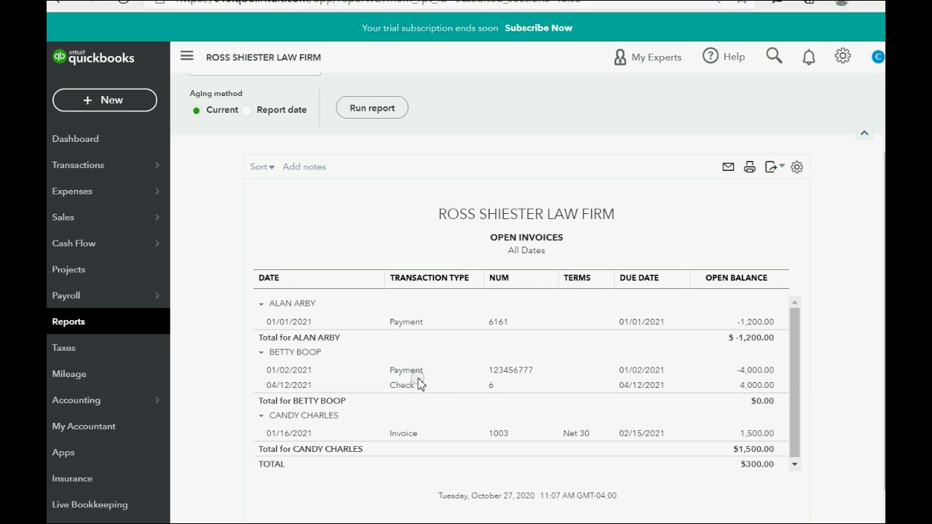
{"action": "left_click", "coordinate": [83, 321]}
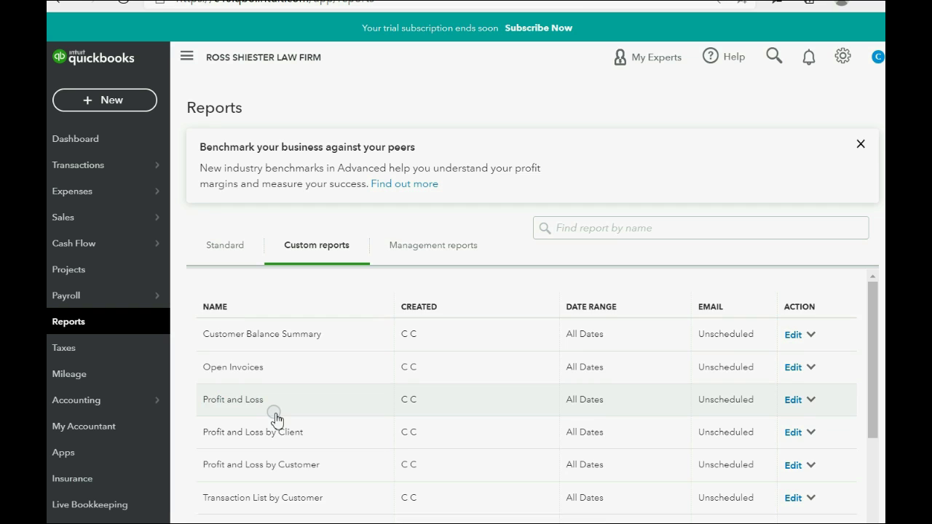
{"action": "scroll", "coordinate": [274, 421], "scroll_direction": "down", "scroll_amount": 2}
{"action": "left_click", "coordinate": [248, 446]}
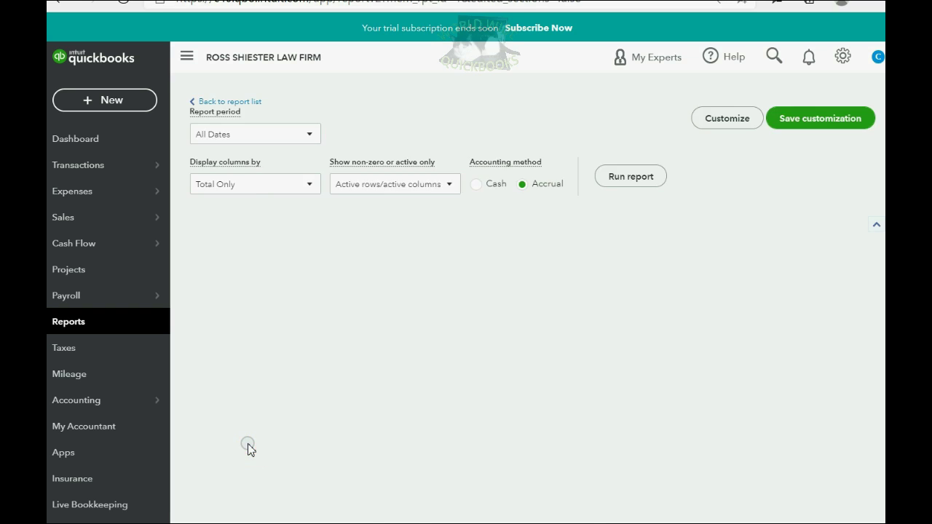
{"action": "scroll", "coordinate": [249, 444], "scroll_direction": "down", "scroll_amount": 1}
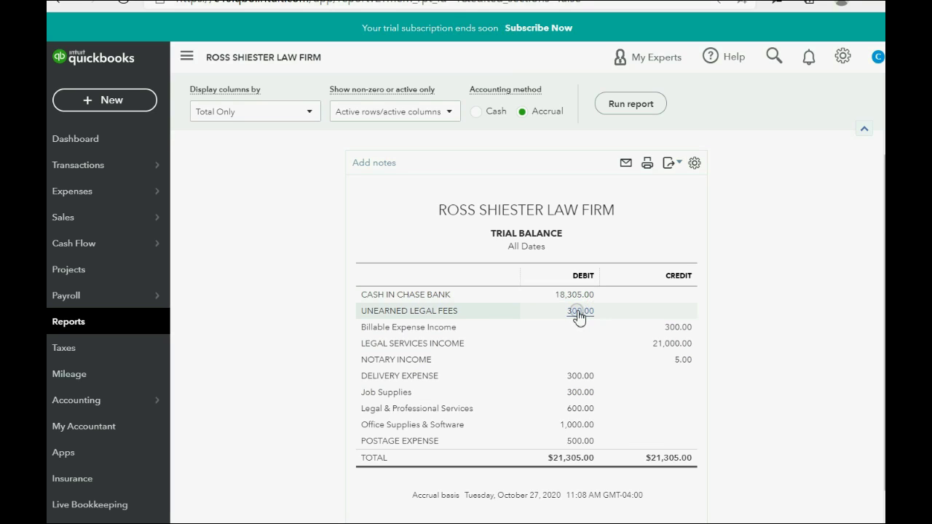
{"action": "left_click", "coordinate": [76, 324]}
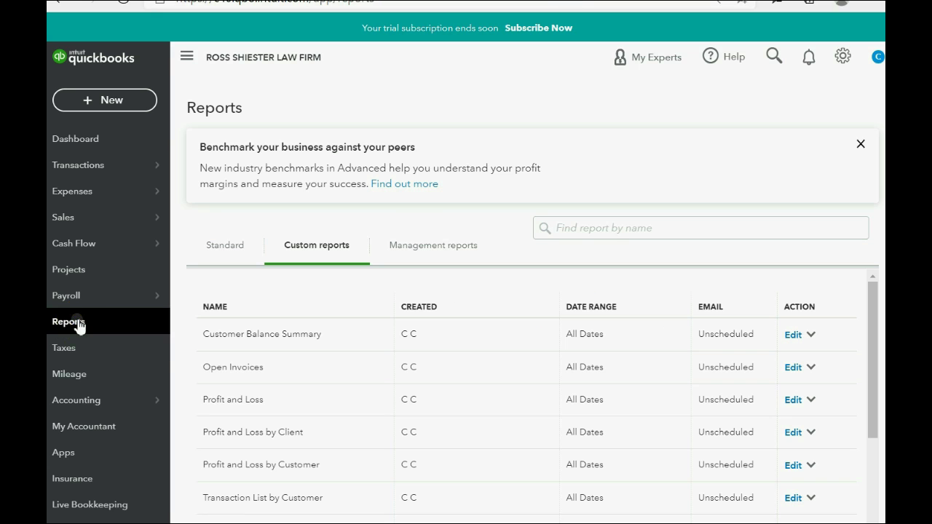
Step: Review the Open Invoices report, now totalling $300.00, and bring up the + New menu
{"action": "left_click", "coordinate": [241, 368]}
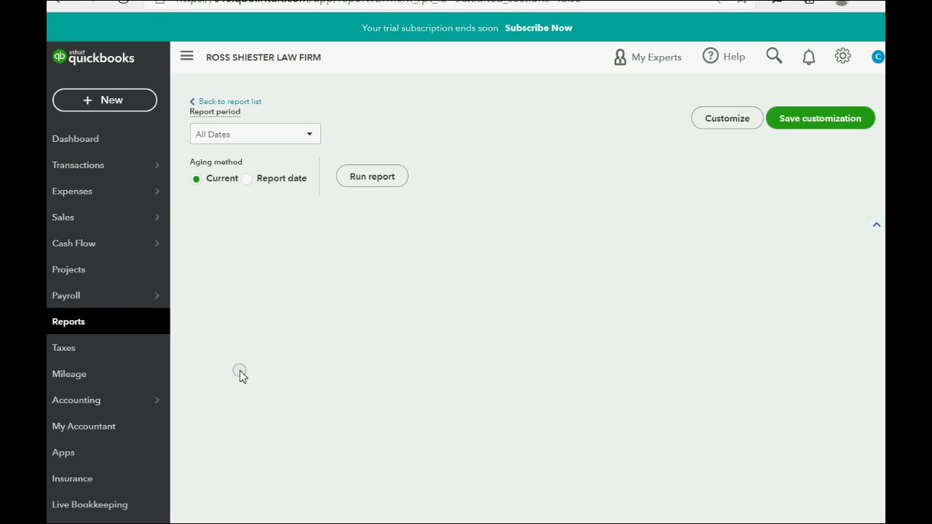
{"action": "scroll", "coordinate": [244, 373], "scroll_direction": "down", "scroll_amount": 1}
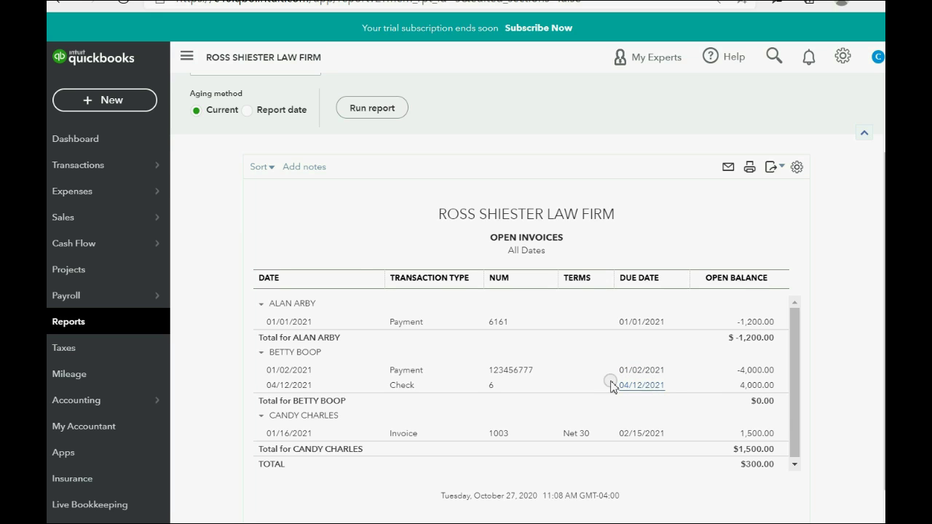
{"action": "left_click", "coordinate": [115, 102]}
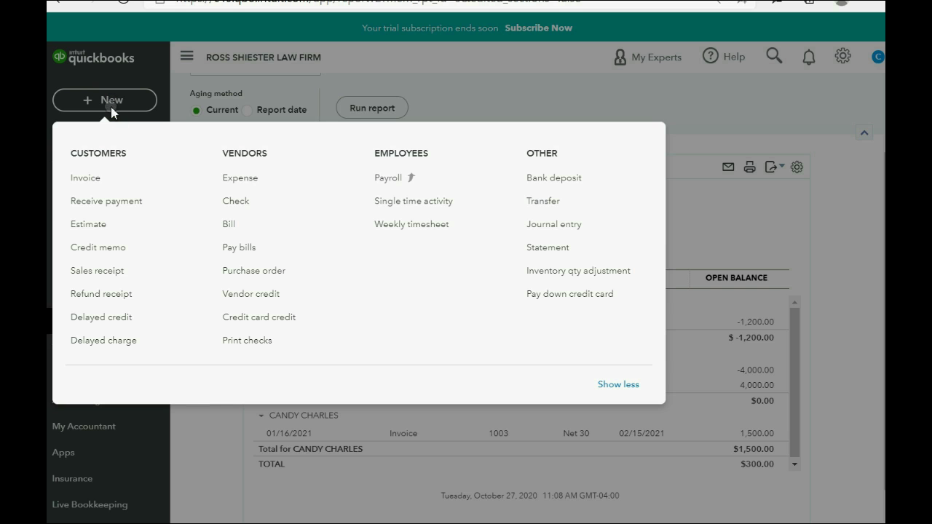
Step: Discard a blank Receive payment form and open the client's existing $8,000.00 payment from the report
{"action": "left_click", "coordinate": [111, 202]}
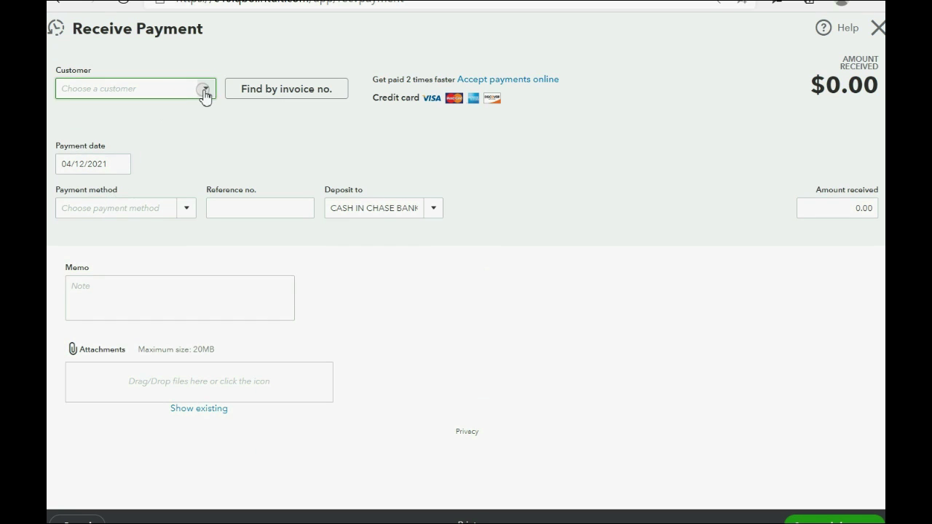
{"action": "left_click", "coordinate": [878, 29]}
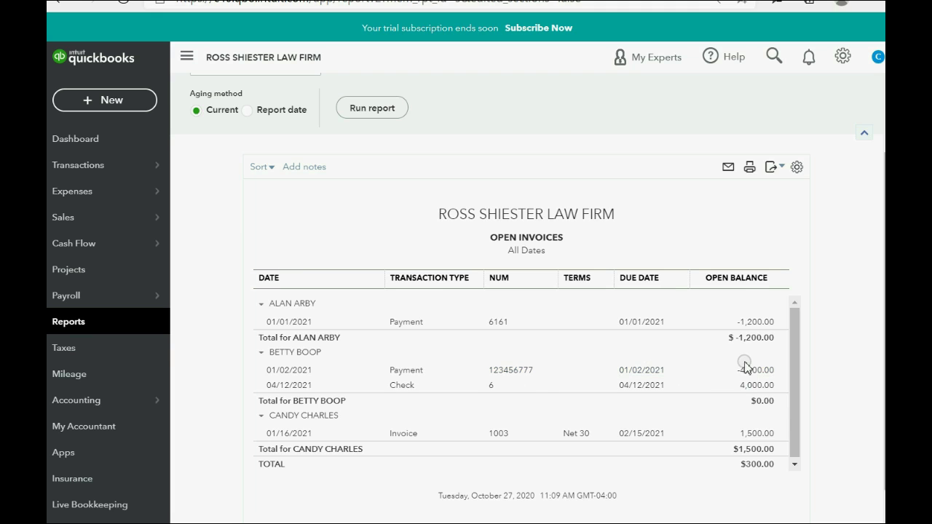
{"action": "left_click", "coordinate": [413, 377]}
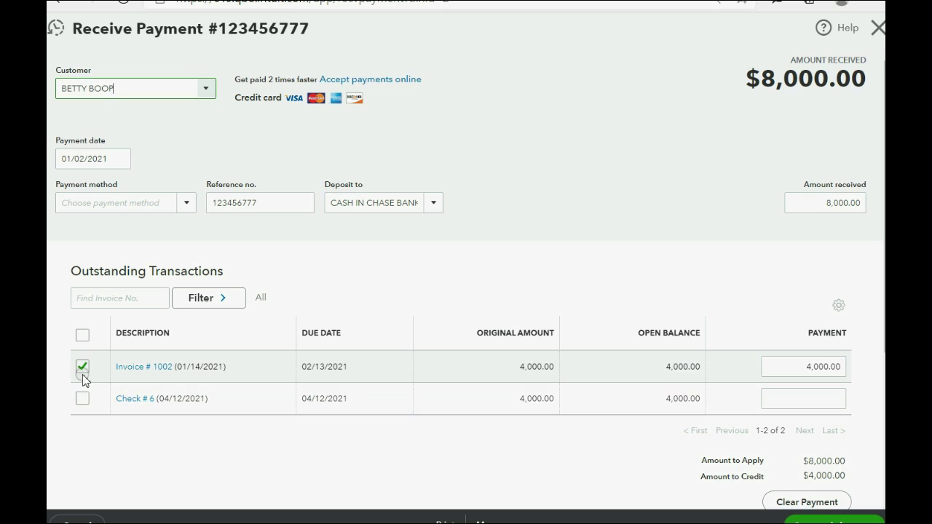
Step: Apply 4,000.00 of the payment to check #6 and save, confirming the linked-transaction change
{"action": "left_click", "coordinate": [814, 204]}
{"action": "left_click", "coordinate": [816, 205]}
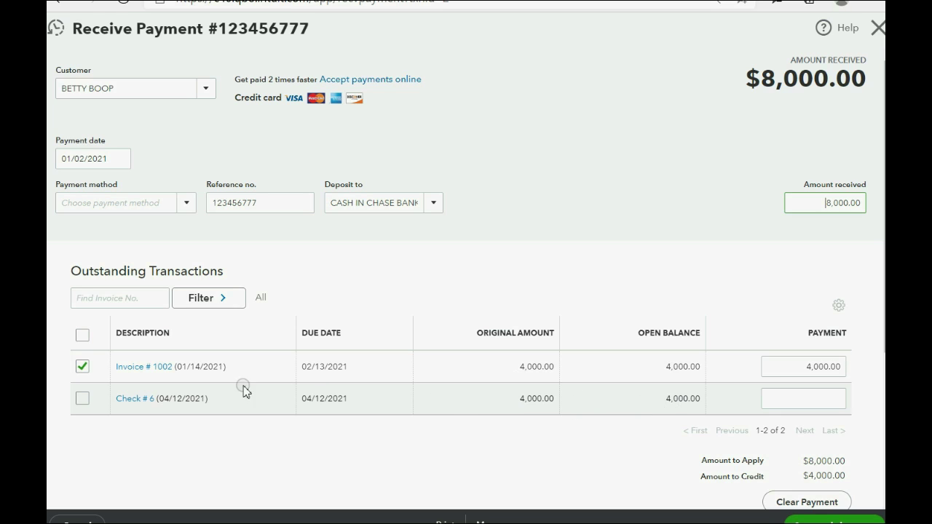
{"action": "left_click", "coordinate": [82, 399]}
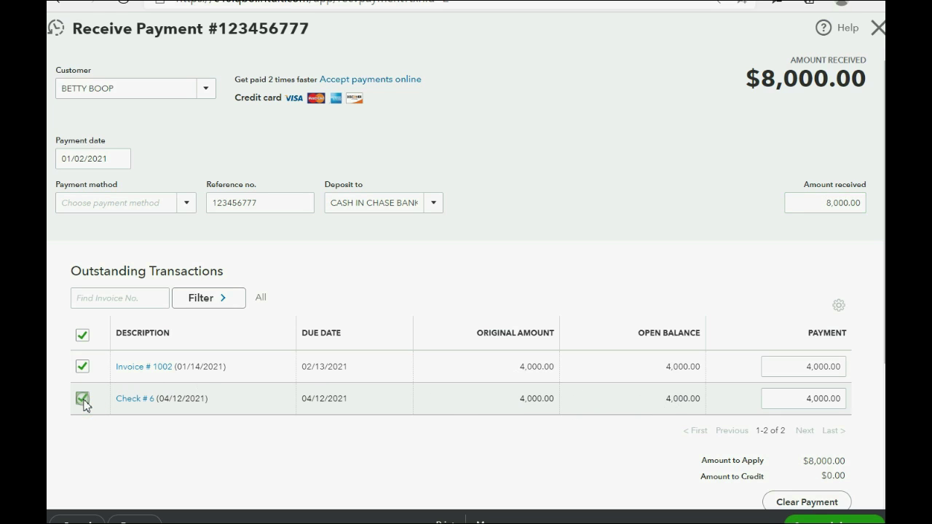
{"action": "left_click", "coordinate": [85, 402]}
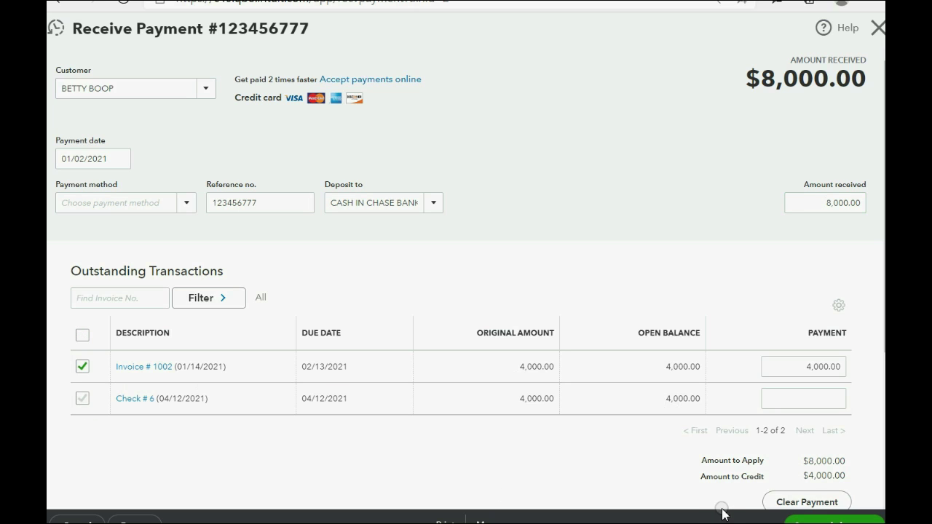
{"action": "mouse_move", "coordinate": [842, 476]}
{"action": "left_mouse_down"}
{"action": "mouse_move", "coordinate": [818, 464]}
{"action": "mouse_move", "coordinate": [835, 476]}
{"action": "left_mouse_up"}
{"action": "left_click", "coordinate": [82, 399]}
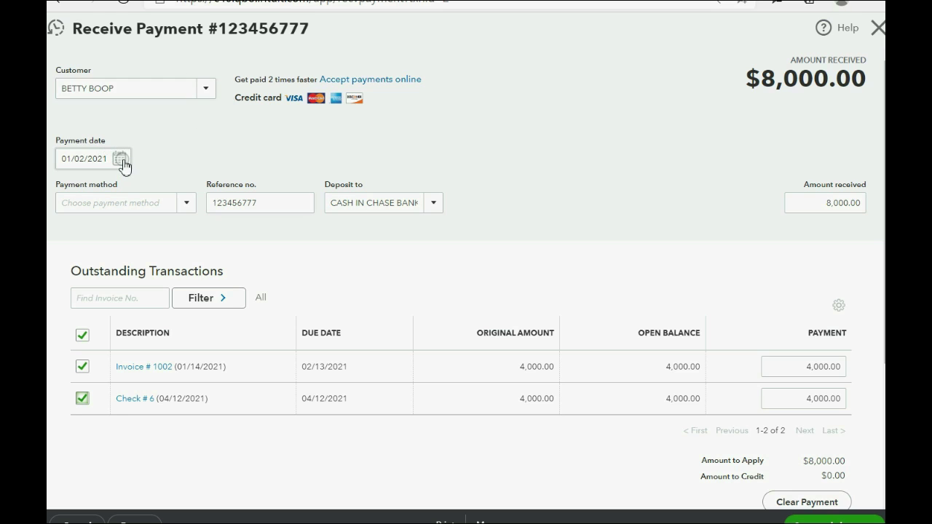
{"action": "left_click", "coordinate": [80, 400]}
{"action": "left_click", "coordinate": [80, 399]}
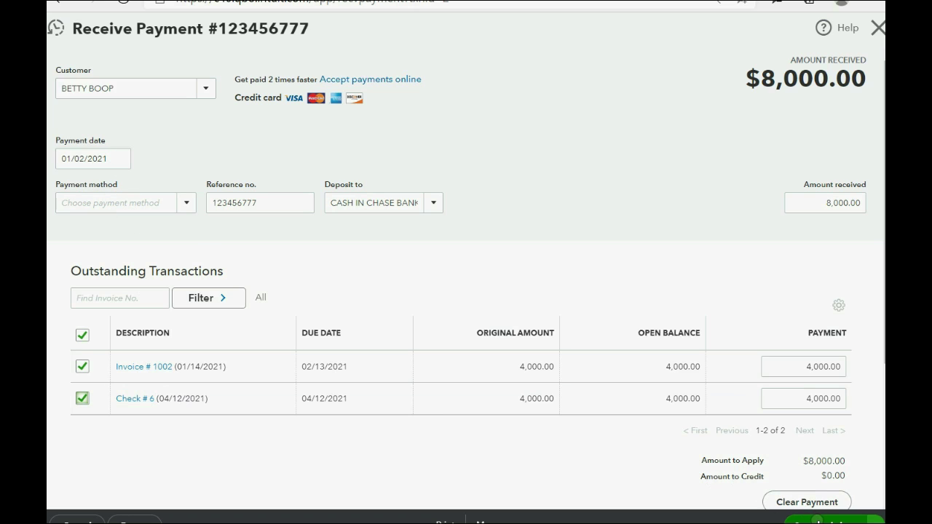
{"action": "left_click", "coordinate": [816, 518]}
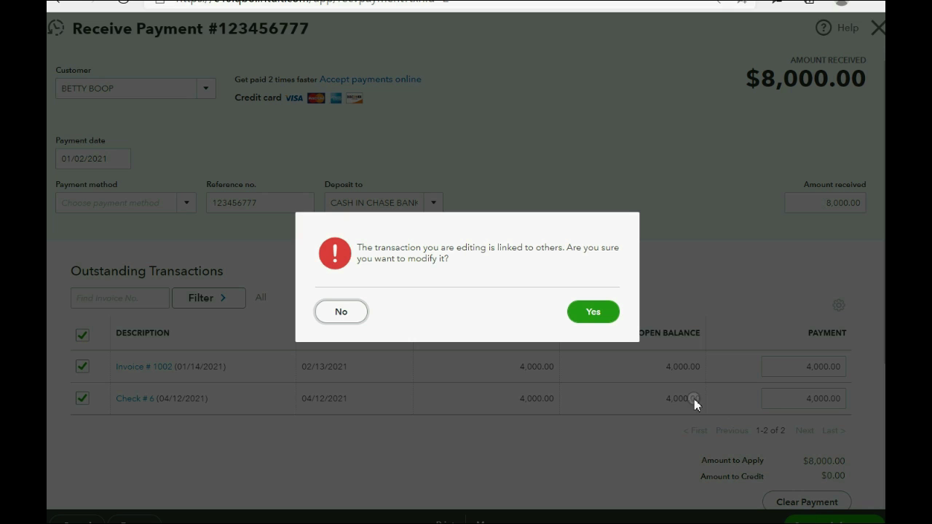
{"action": "left_click", "coordinate": [599, 318]}
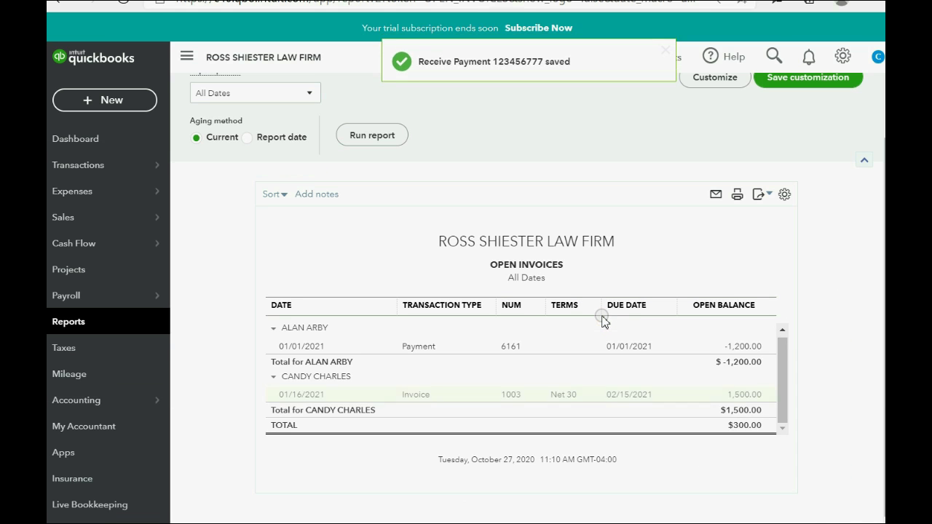